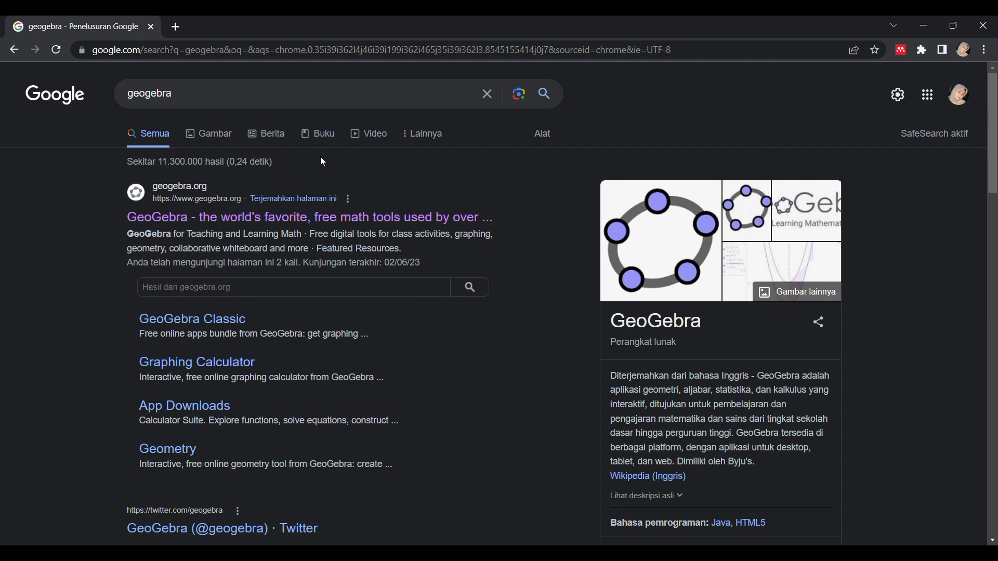
Open the GeoGebra website from the search results and start its online calculator.
{"action": "left_click", "coordinate": [311, 218]}
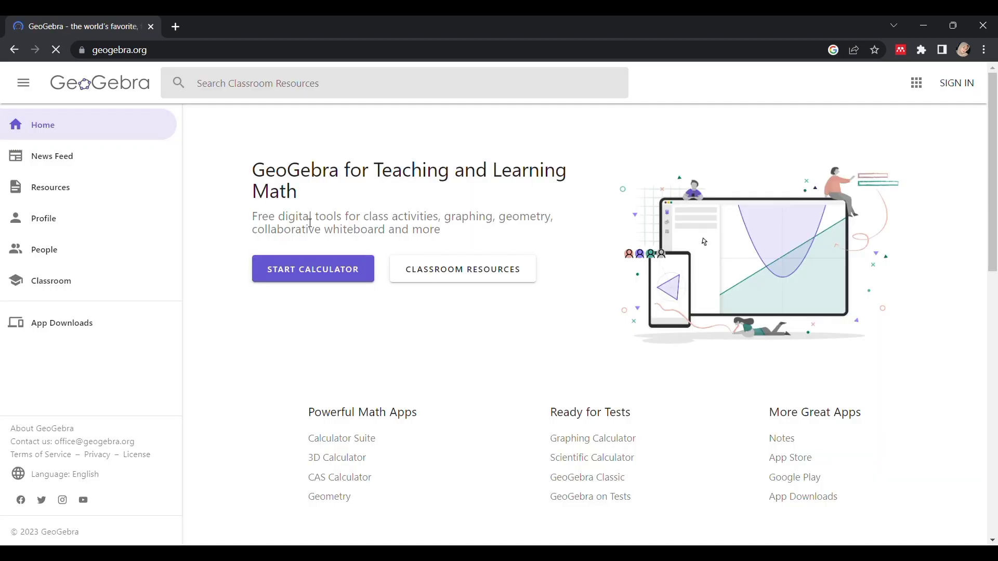
{"action": "left_click", "coordinate": [315, 278]}
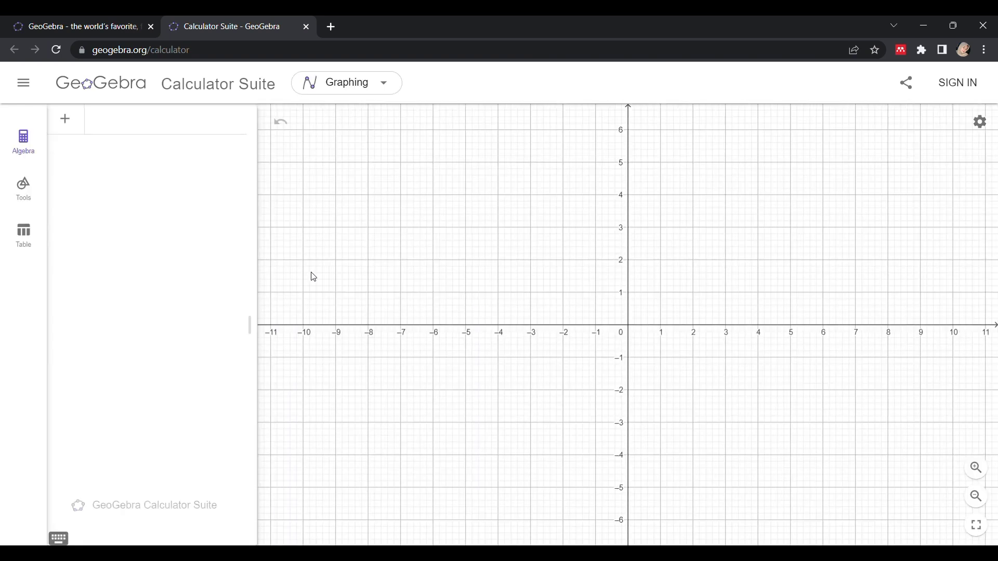
Plot four points at (2, 1), (5, 1), (5, 3) and (2, 3) with the Point tool.
{"action": "left_click_drag", "start_coordinate": [626, 291], "coordinate": [435, 398]}
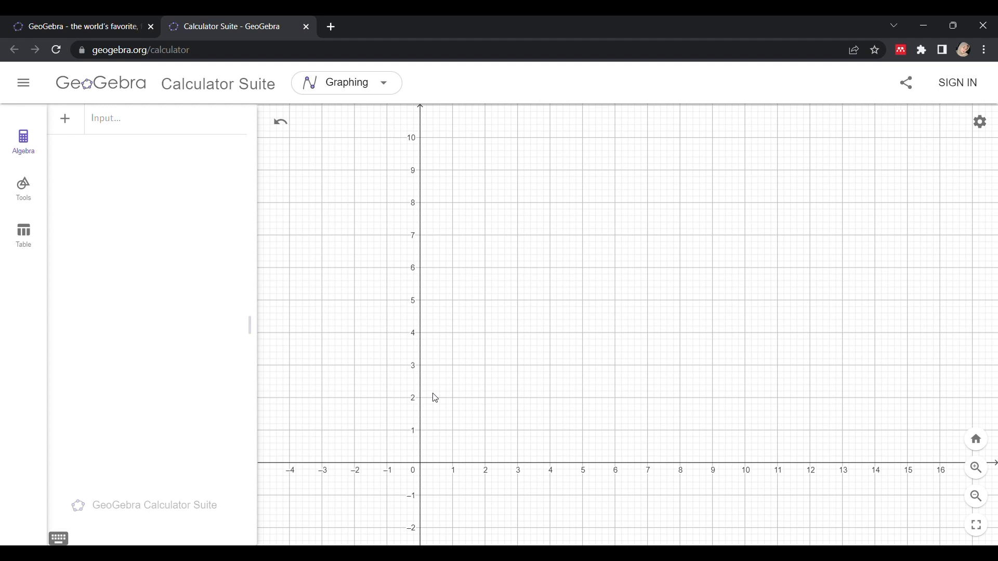
{"action": "left_click", "coordinate": [34, 194]}
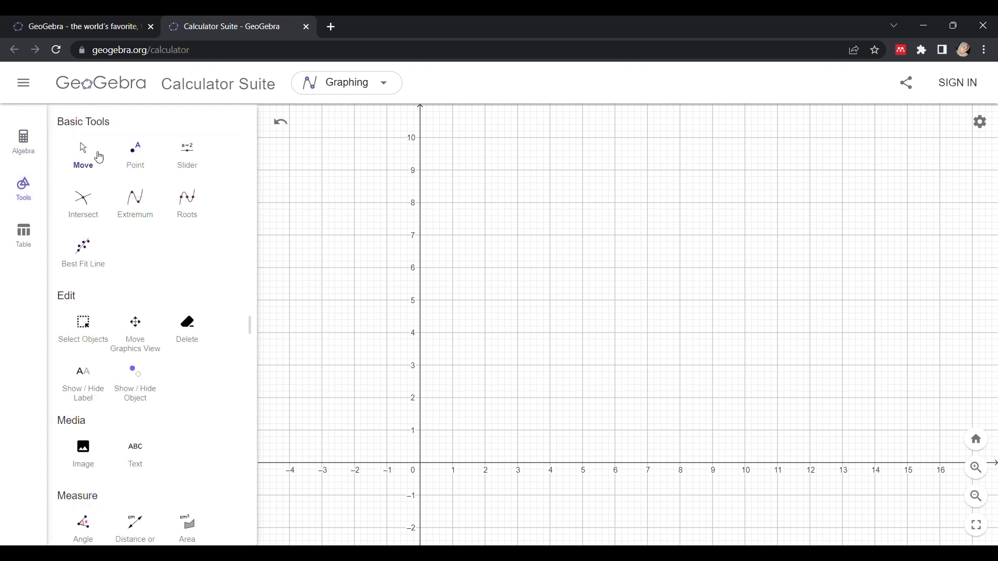
{"action": "left_click", "coordinate": [137, 156]}
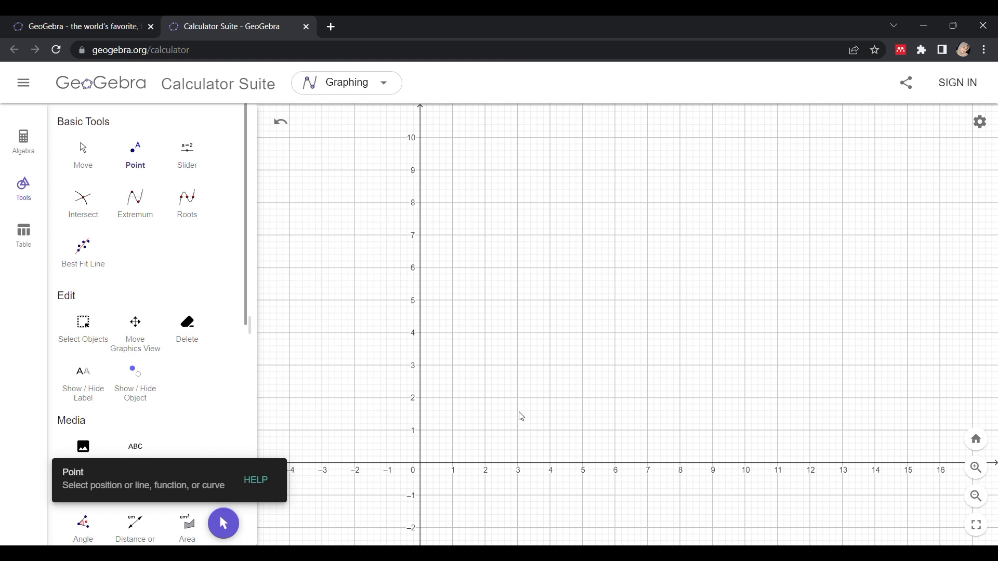
{"action": "left_click", "coordinate": [487, 431]}
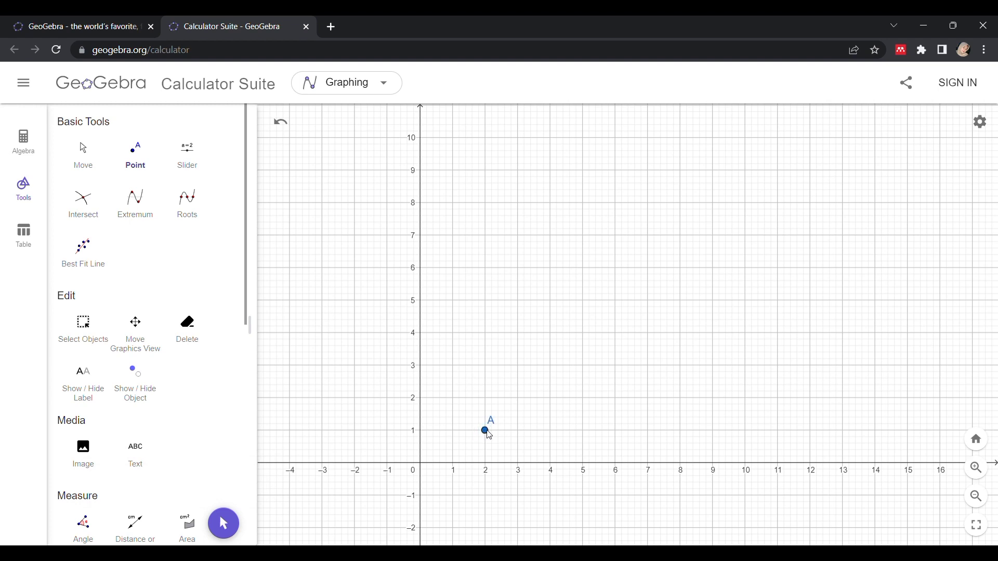
{"action": "left_click", "coordinate": [583, 432]}
{"action": "left_click", "coordinate": [582, 365]}
{"action": "left_click", "coordinate": [485, 366]}
Draw a closed rectangle through points A, B, C and D with the Polygon tool.
{"action": "left_click_drag", "start_coordinate": [254, 323], "coordinate": [255, 360]}
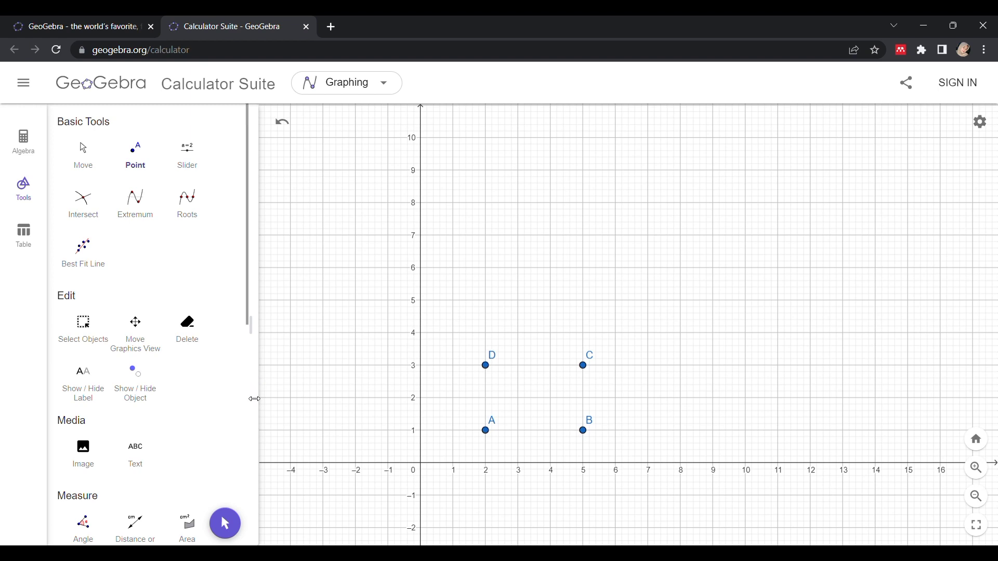
{"action": "scroll", "coordinate": [248, 394], "scroll_direction": "down", "scroll_amount": 7}
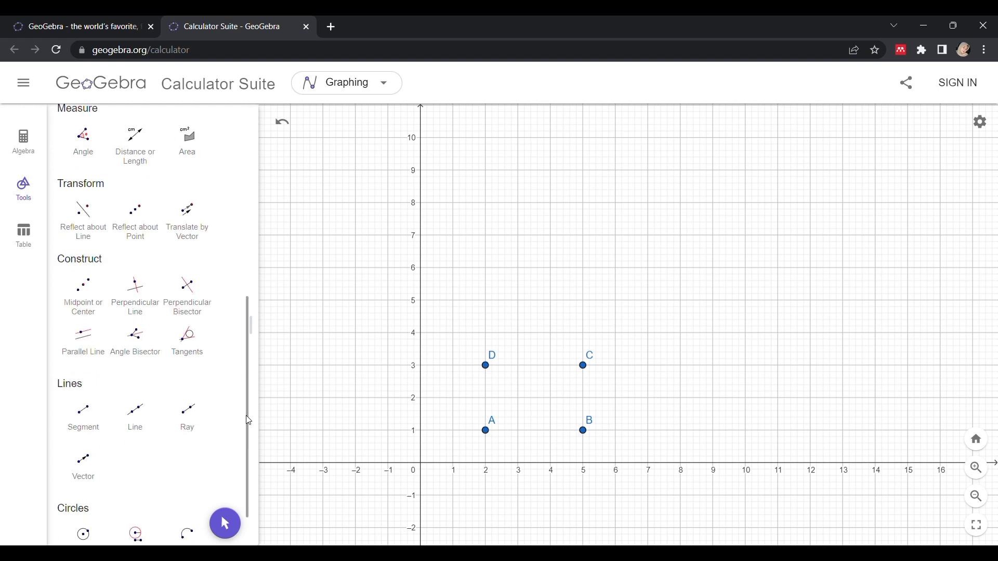
{"action": "left_click_drag", "start_coordinate": [247, 417], "coordinate": [247, 496]}
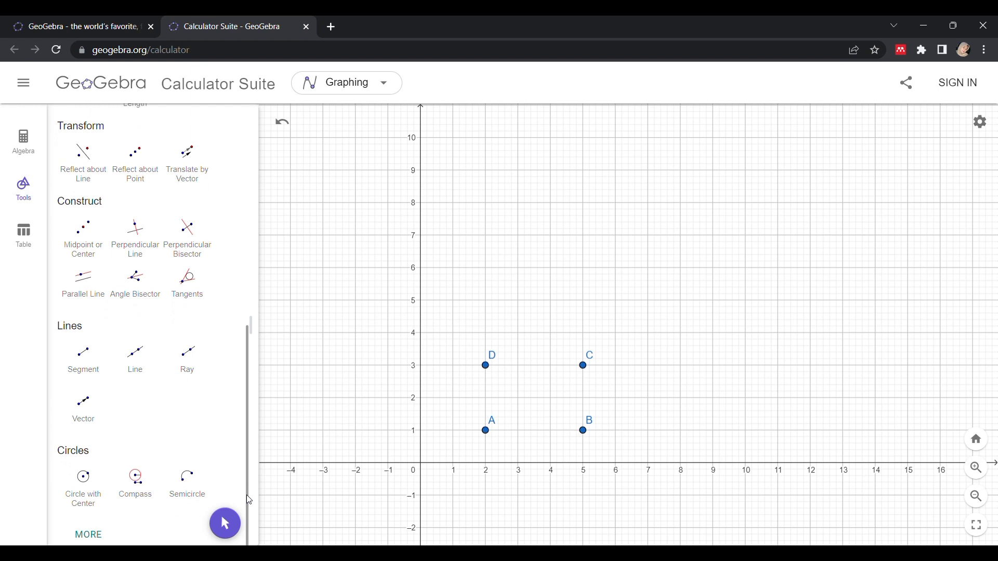
{"action": "left_click", "coordinate": [88, 534]}
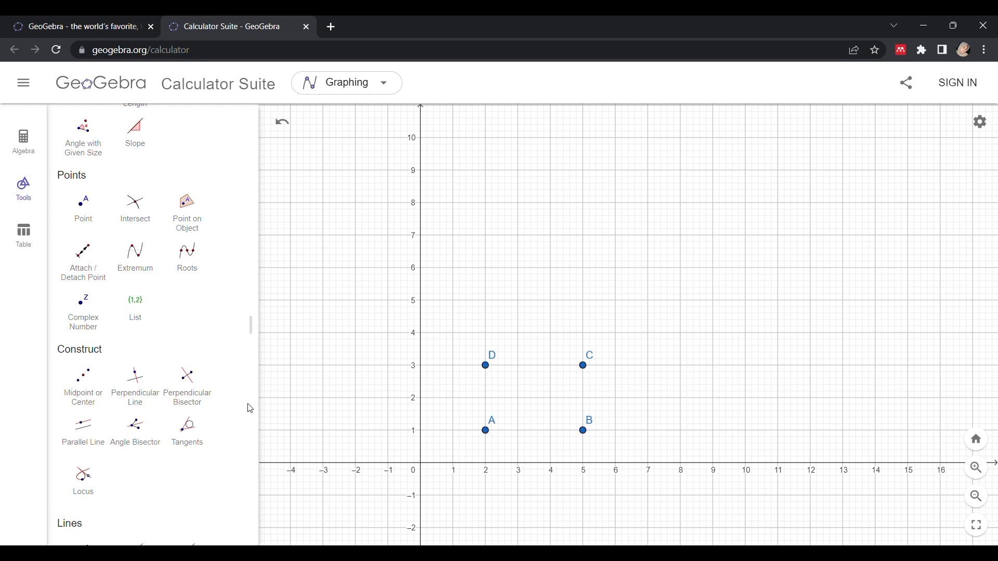
{"action": "scroll", "coordinate": [249, 408], "scroll_direction": "down", "scroll_amount": 7}
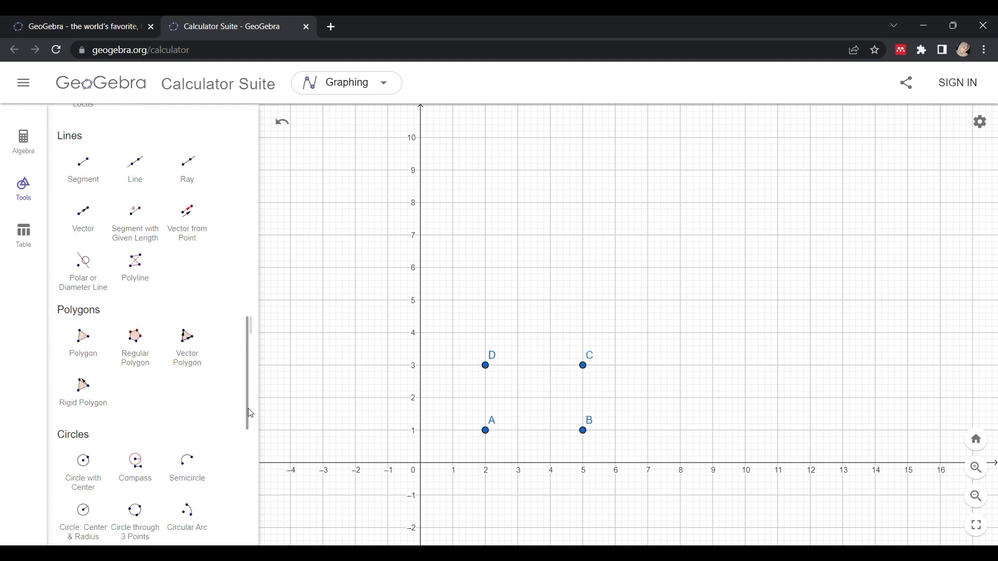
{"action": "left_click", "coordinate": [81, 356]}
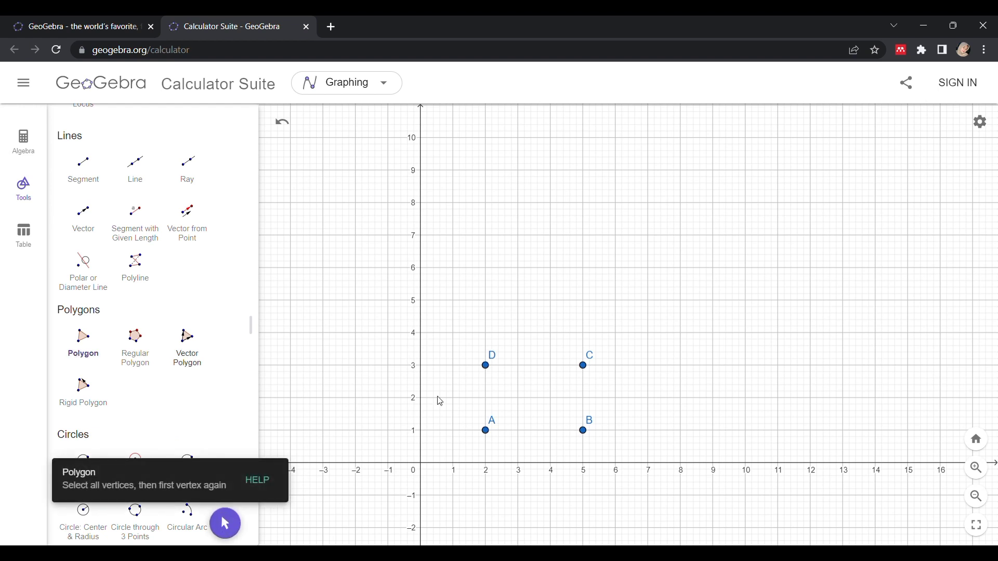
{"action": "left_click", "coordinate": [488, 433]}
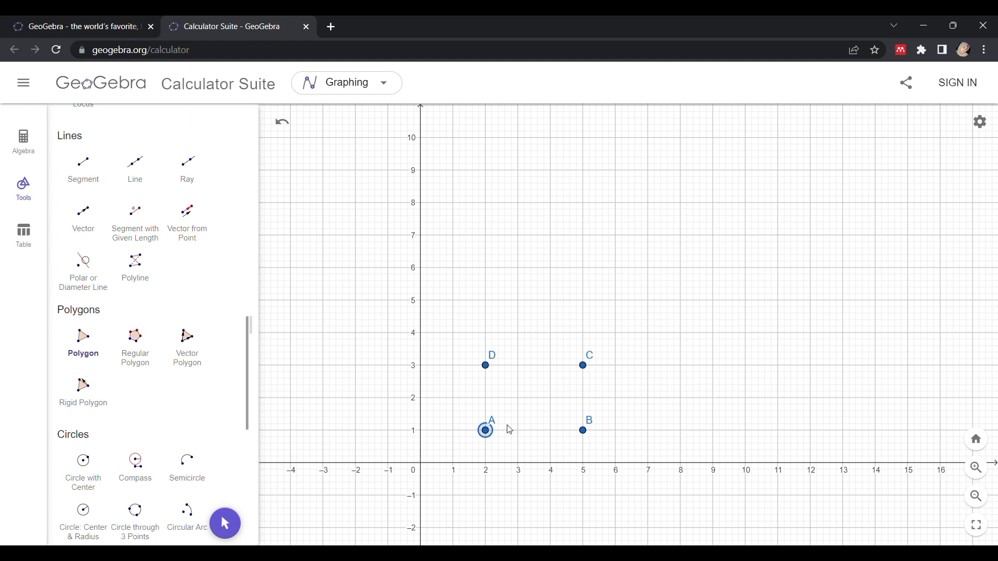
{"action": "left_click", "coordinate": [589, 434]}
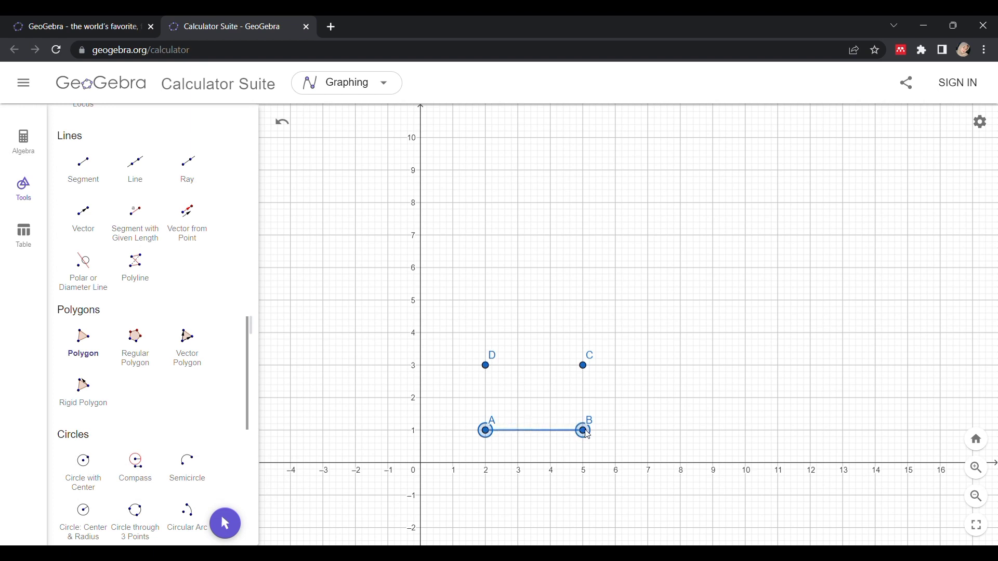
{"action": "left_click", "coordinate": [584, 367]}
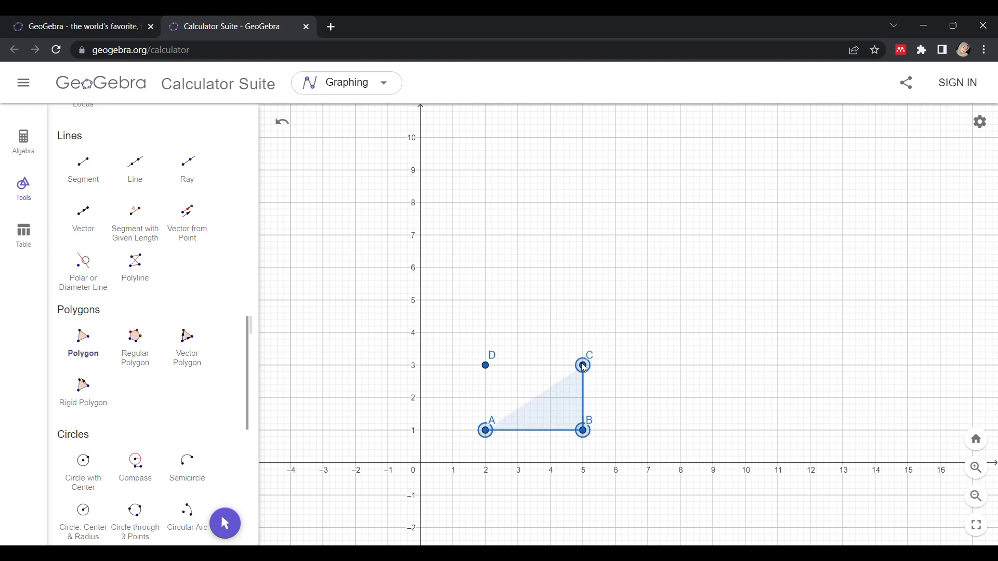
{"action": "left_click", "coordinate": [486, 365]}
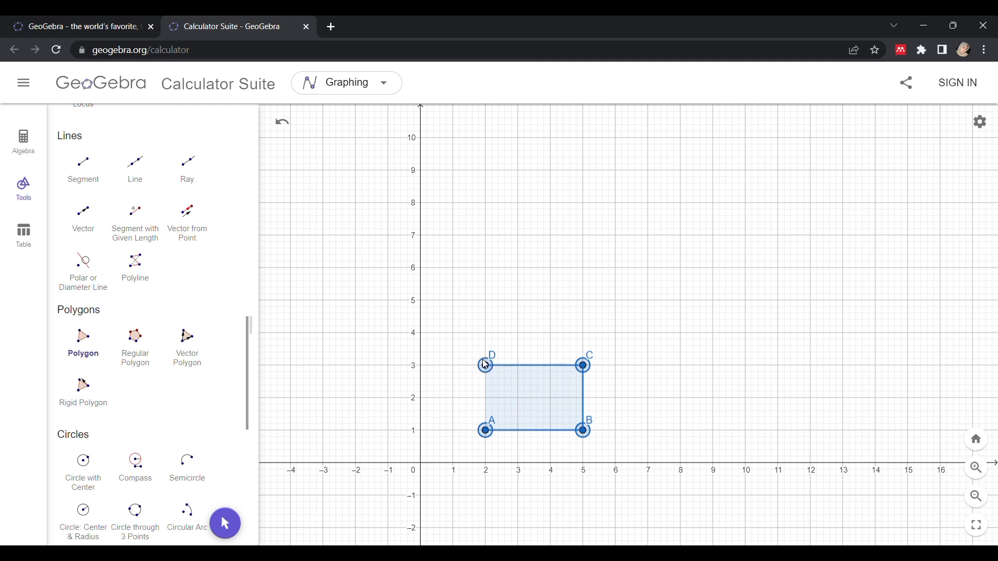
{"action": "left_click", "coordinate": [487, 430]}
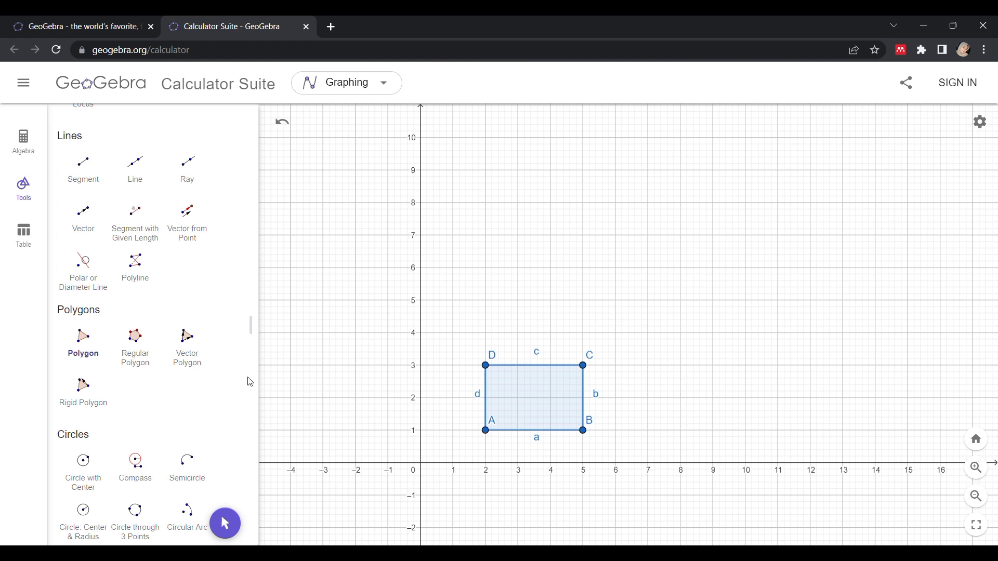
Plot a point at the origin (0, 0) to serve as the dilation centre.
{"action": "left_click_drag", "start_coordinate": [247, 382], "coordinate": [248, 134]}
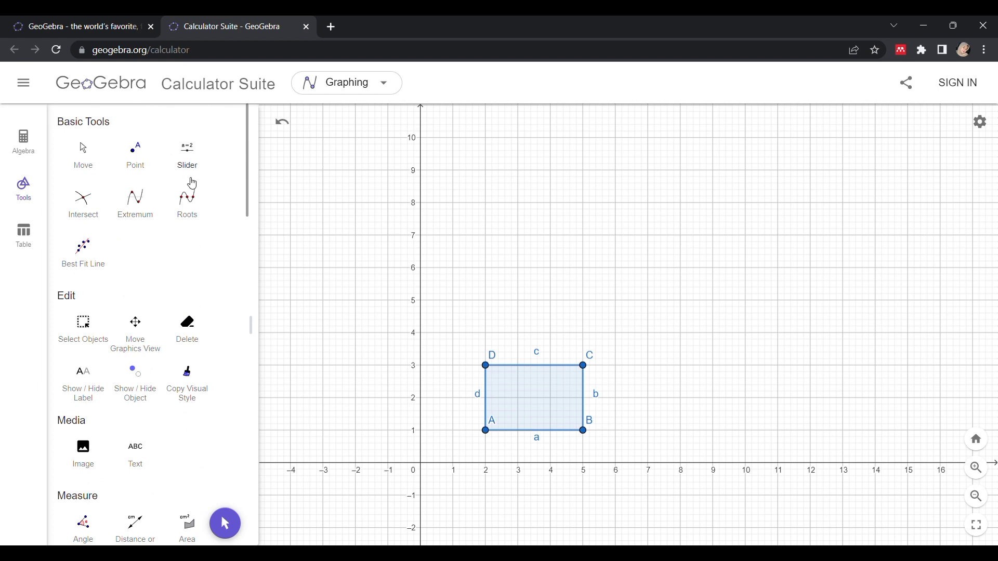
{"action": "left_click", "coordinate": [138, 156]}
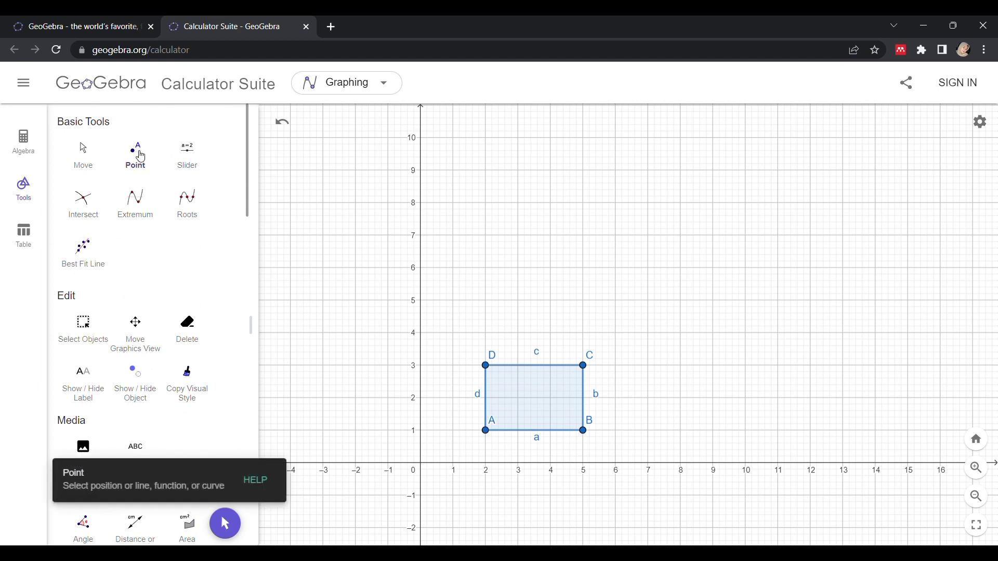
{"action": "left_click", "coordinate": [421, 462]}
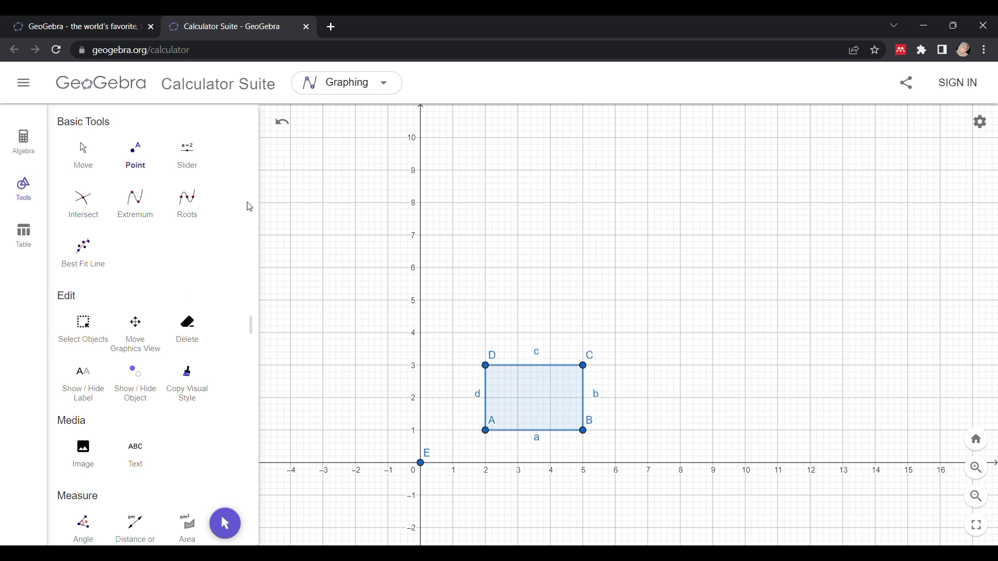
Dilate point A from the point at the origin by a factor of 2 using Dilate from Point.
{"action": "left_click_drag", "start_coordinate": [249, 207], "coordinate": [238, 372]}
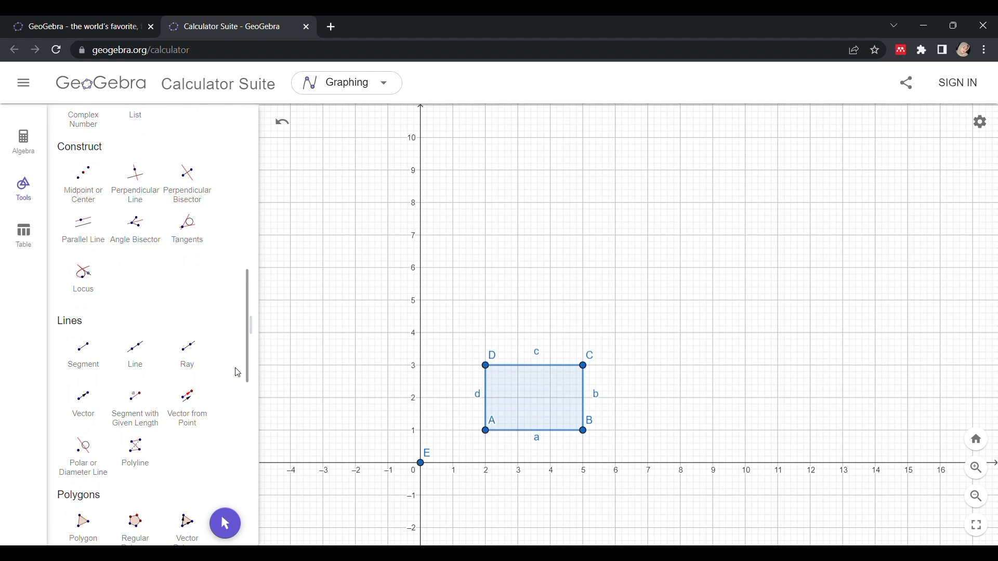
{"action": "left_click_drag", "start_coordinate": [238, 372], "coordinate": [222, 540]}
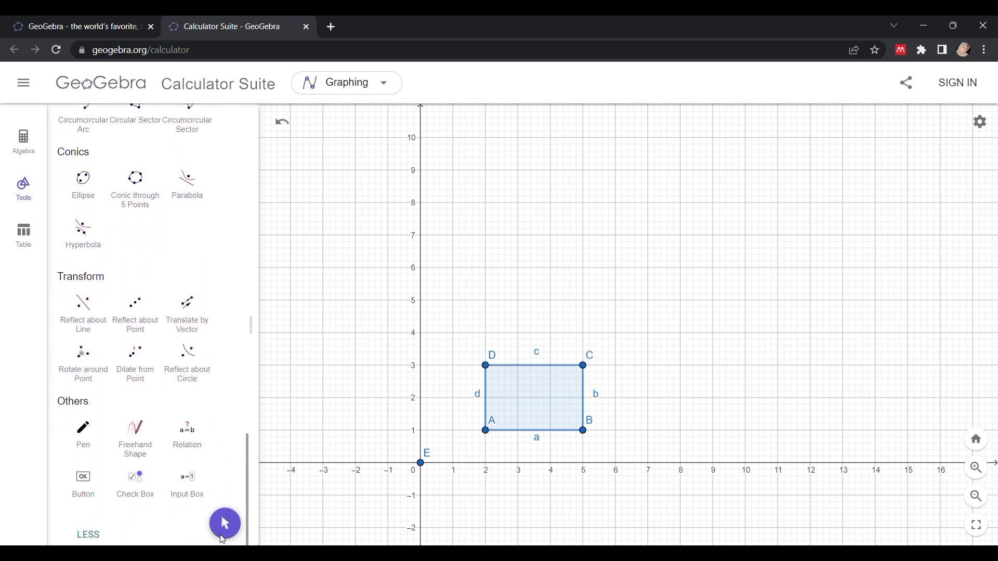
{"action": "left_click", "coordinate": [142, 363]}
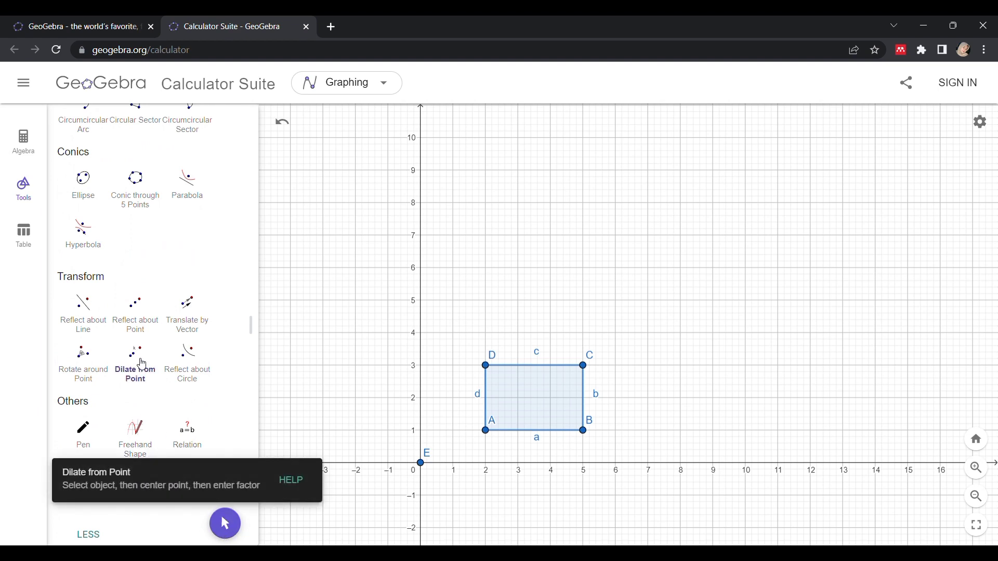
{"action": "left_click", "coordinate": [487, 431]}
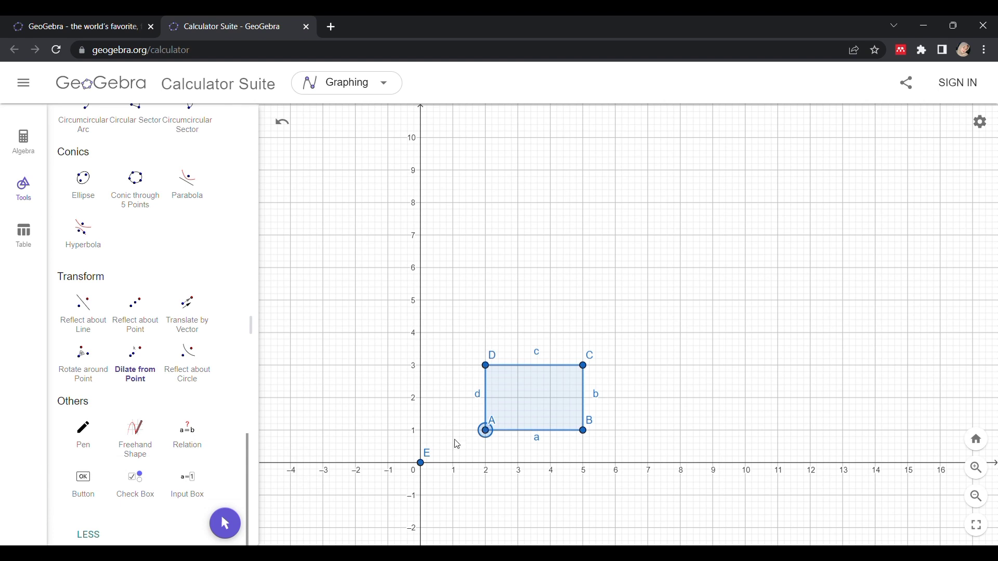
{"action": "left_click", "coordinate": [421, 464]}
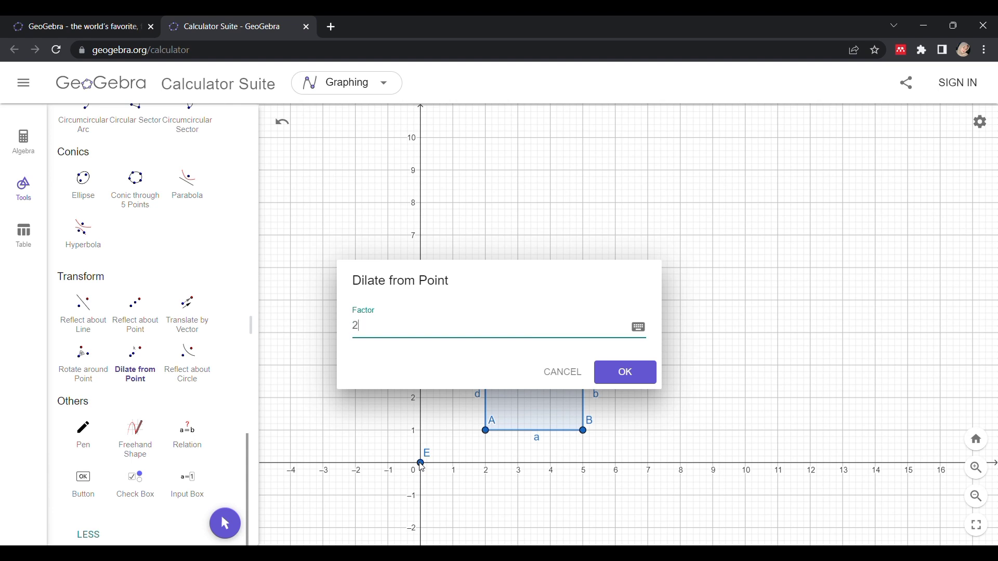
{"action": "left_click", "coordinate": [643, 383]}
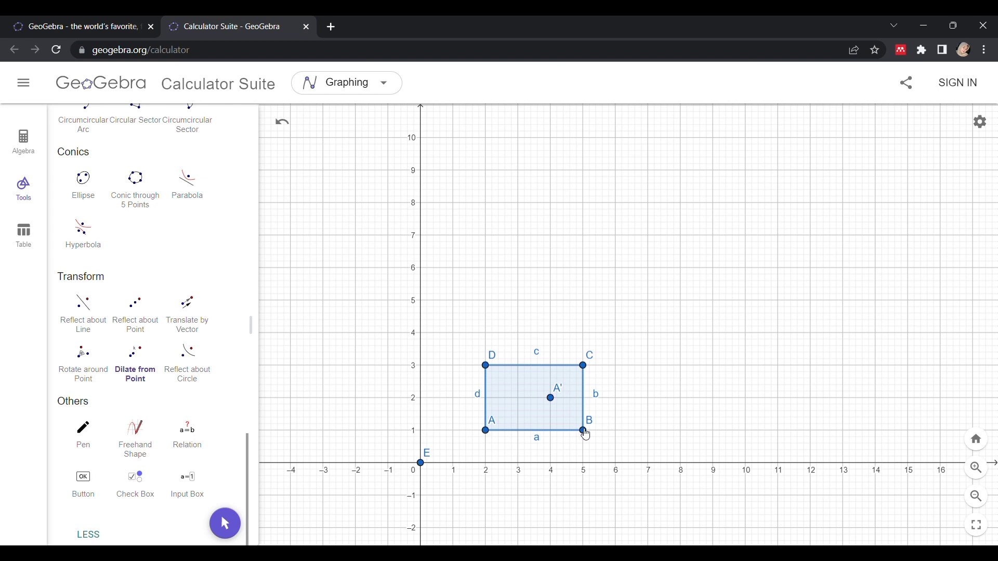
Dilate point B from the point at the origin by a factor of 2.
{"action": "left_click", "coordinate": [148, 376]}
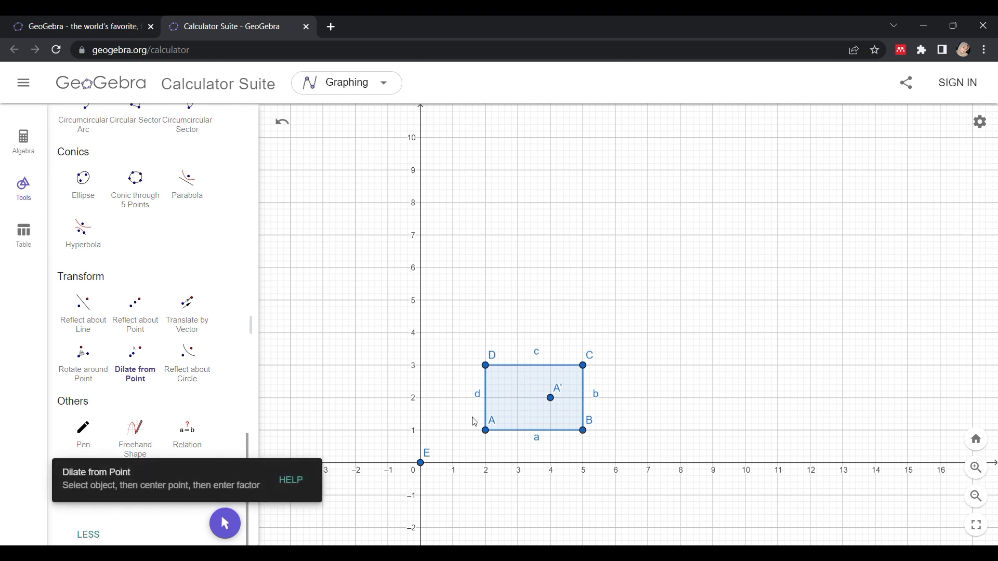
{"action": "left_click", "coordinate": [586, 433]}
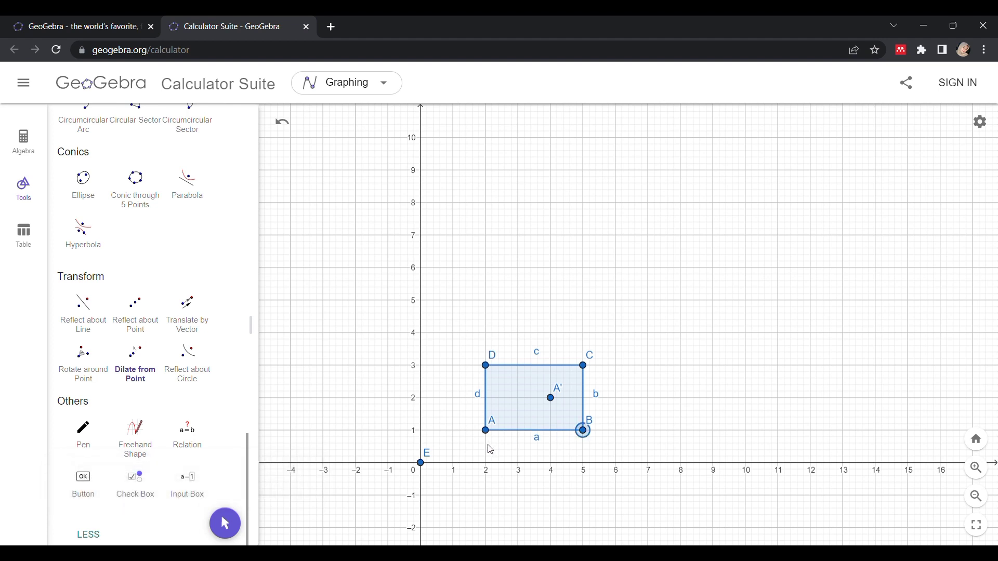
{"action": "left_click", "coordinate": [425, 463]}
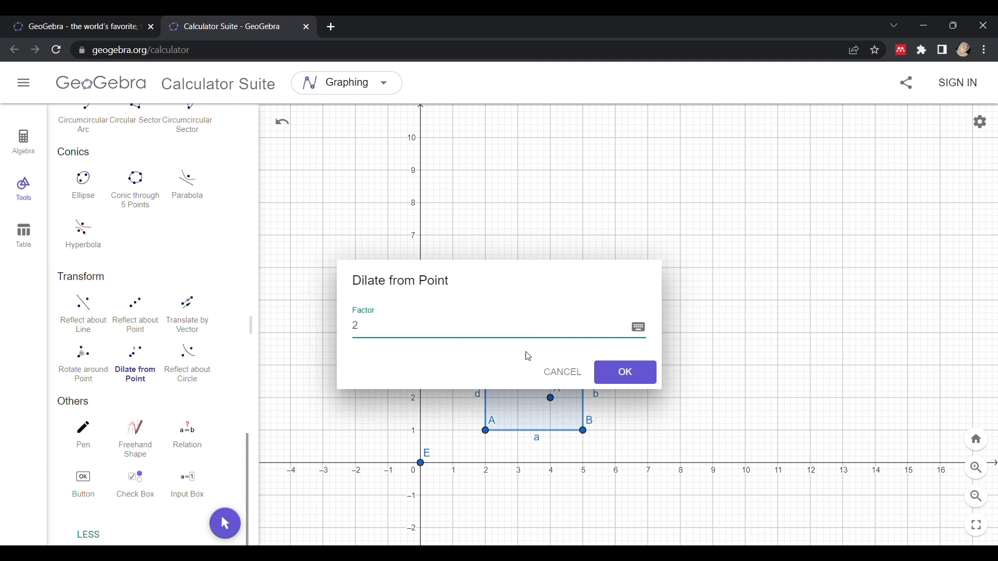
{"action": "left_click", "coordinate": [616, 372]}
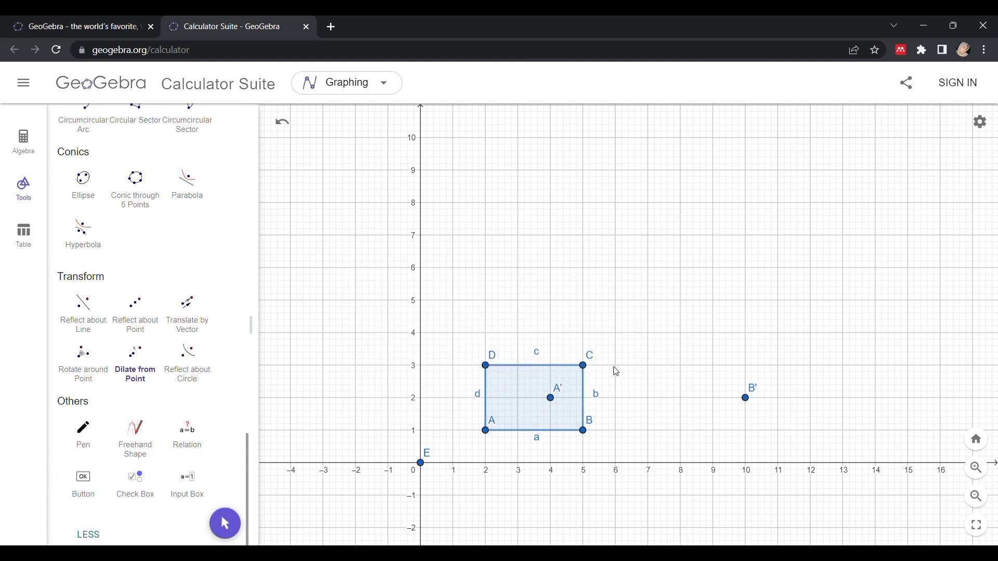
Dilate point C from the point at the origin by a factor of 2.
{"action": "left_click", "coordinate": [584, 365]}
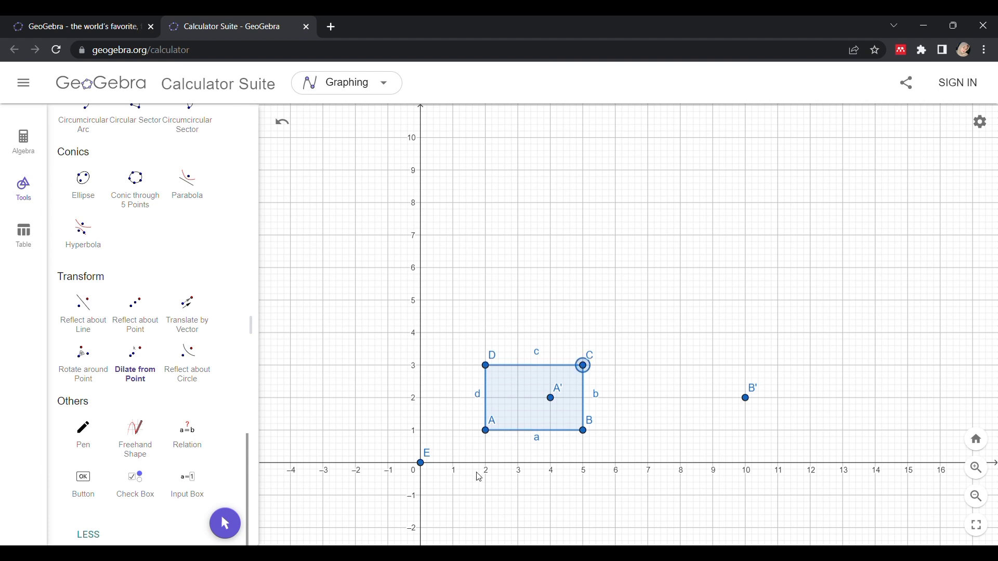
{"action": "left_click", "coordinate": [421, 463]}
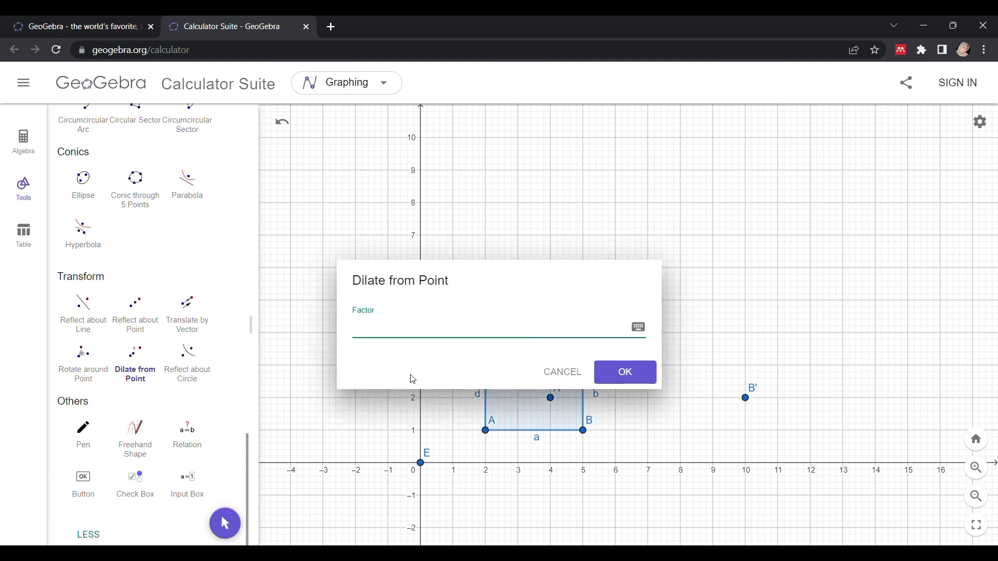
{"action": "type", "text": "2"}
{"action": "left_click", "coordinate": [622, 375]}
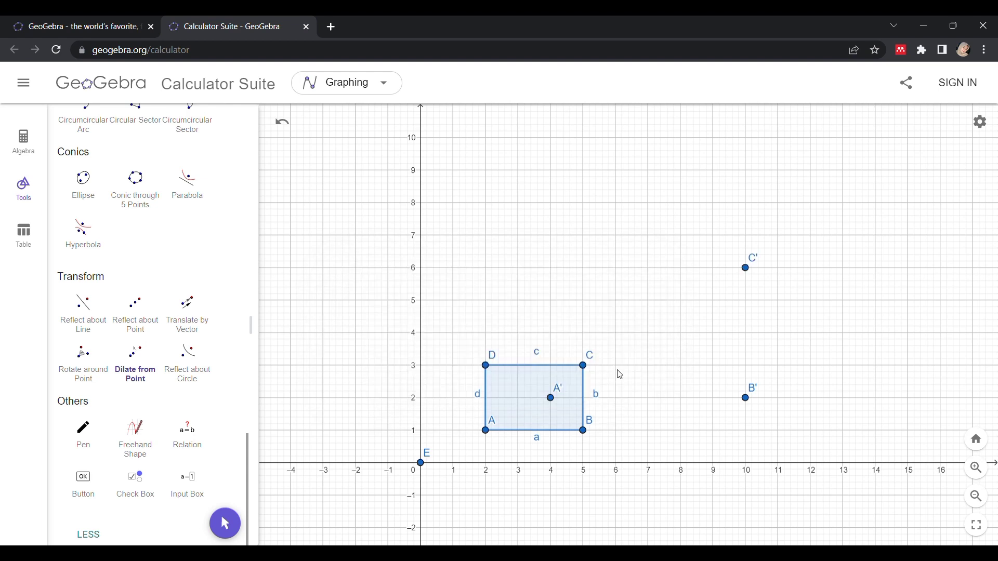
Dilate point D from the point at the origin by a factor of 2.
{"action": "left_click", "coordinate": [492, 369]}
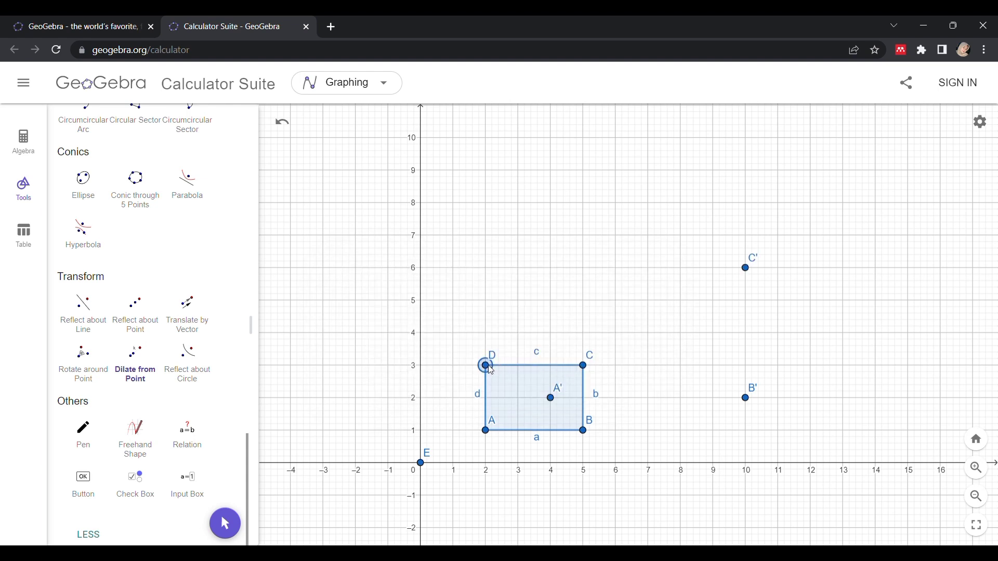
{"action": "left_click", "coordinate": [423, 466]}
{"action": "type", "text": "2"}
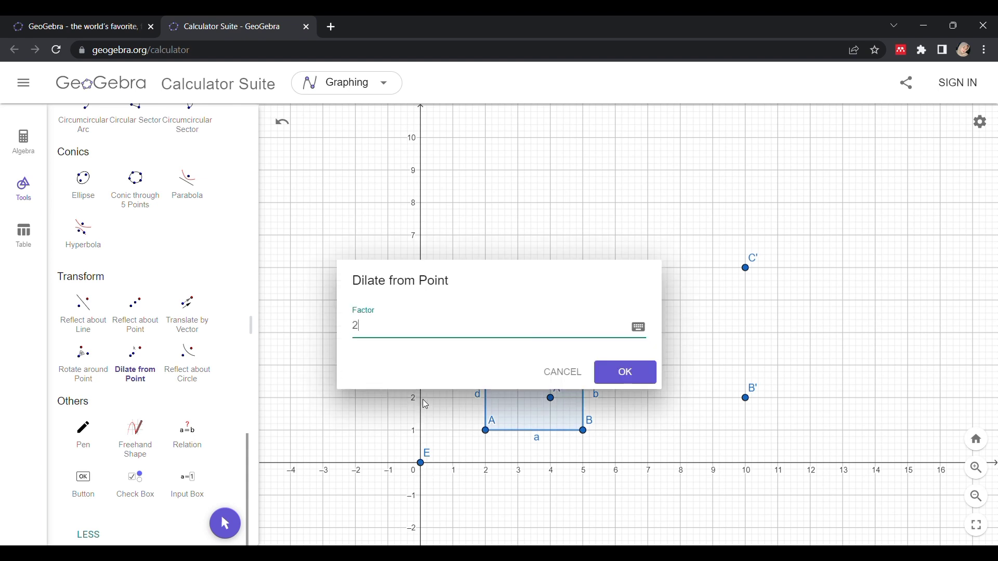
{"action": "left_click", "coordinate": [625, 375]}
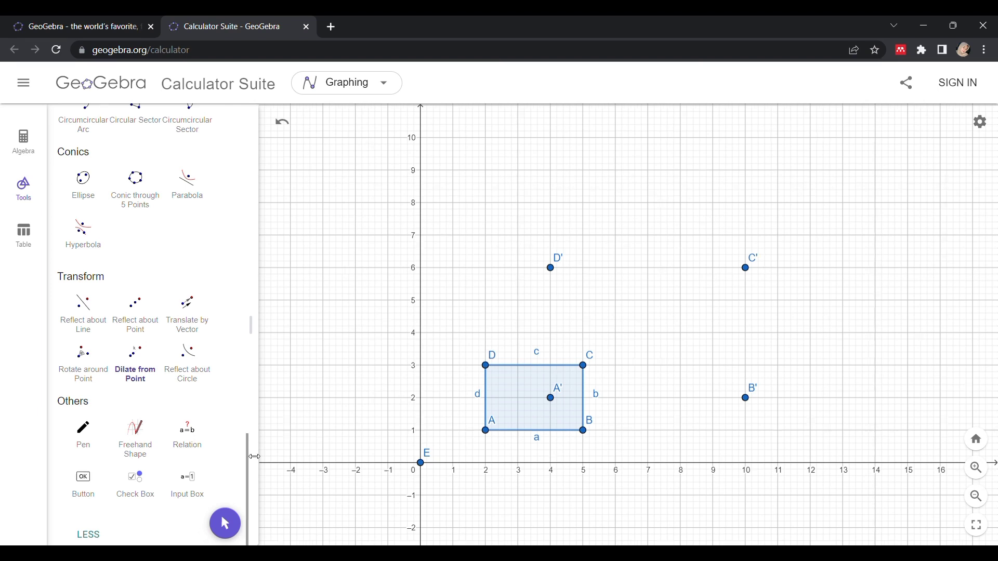
Draw the dilated rectangle as a closed polygon through points A', B', C' and D' using the Polygon tool.
{"action": "left_click_drag", "start_coordinate": [254, 457], "coordinate": [239, 328]}
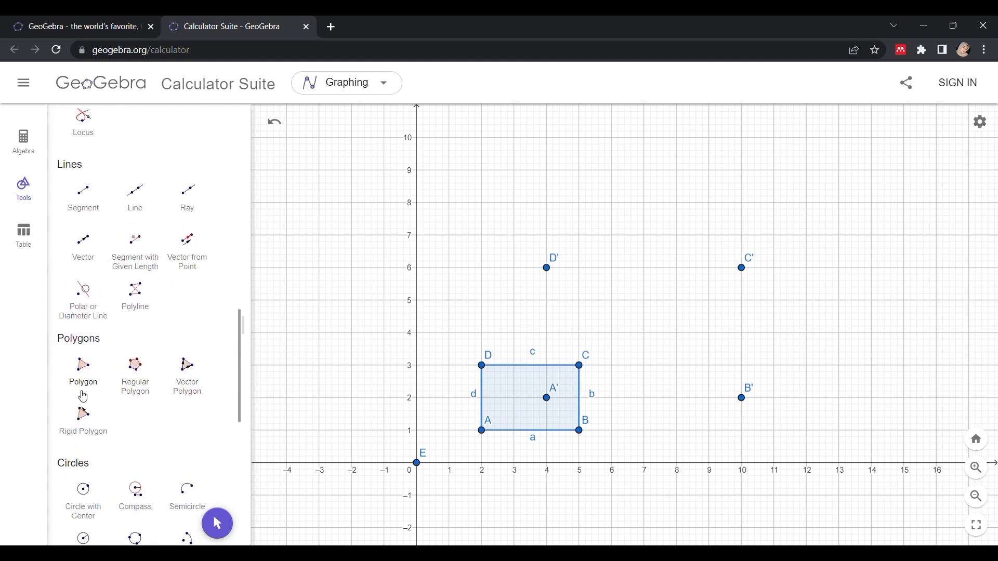
{"action": "left_click", "coordinate": [77, 379]}
{"action": "left_click", "coordinate": [549, 398]}
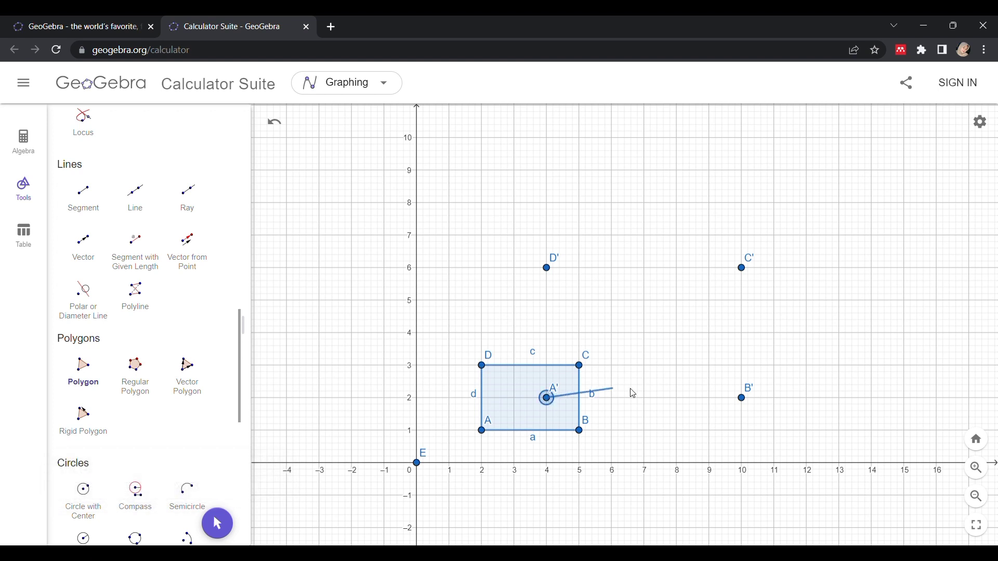
{"action": "left_click", "coordinate": [742, 398]}
{"action": "left_click", "coordinate": [742, 268]}
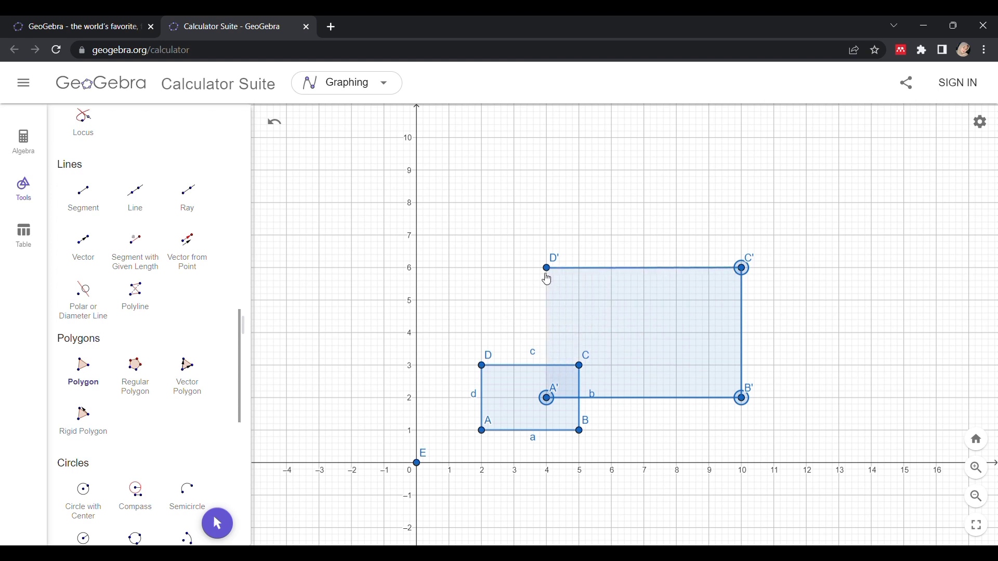
{"action": "left_click", "coordinate": [547, 274]}
{"action": "left_click", "coordinate": [551, 399]}
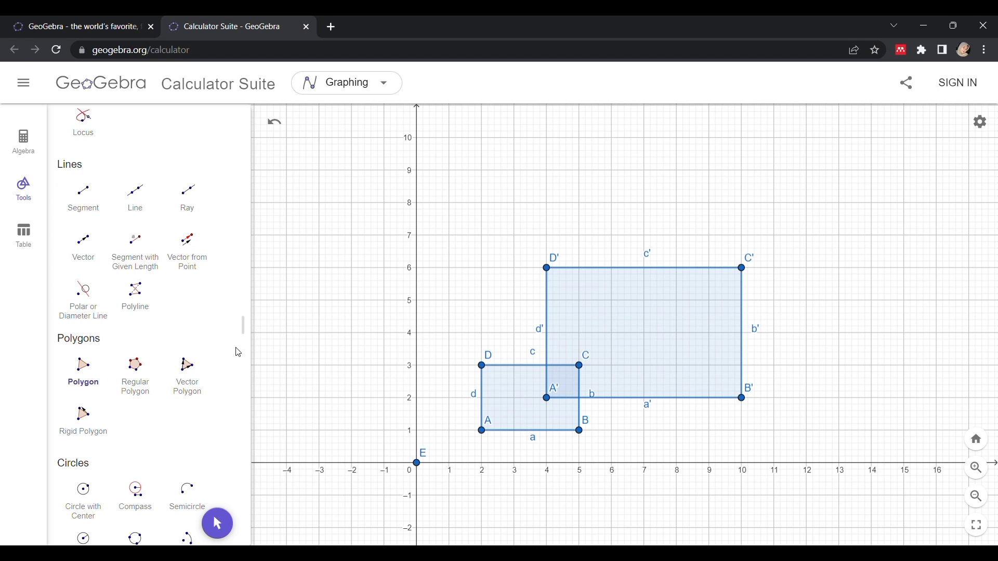
Add area labels to rectangle ABCD and its image A'B'C'D' using the Area tool.
{"action": "scroll", "coordinate": [238, 353], "scroll_direction": "up", "scroll_amount": 12}
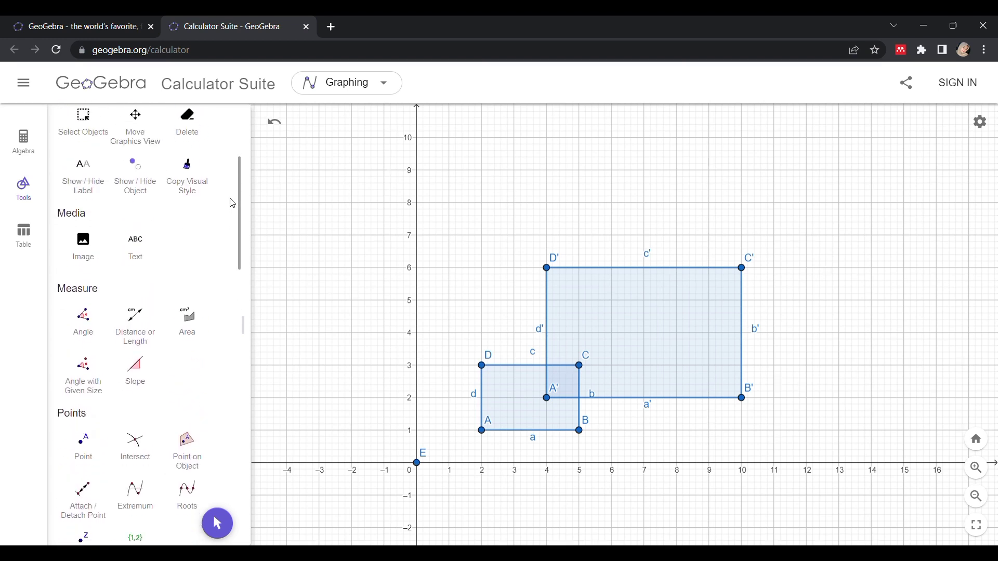
{"action": "left_click", "coordinate": [193, 326]}
{"action": "left_click", "coordinate": [504, 390]}
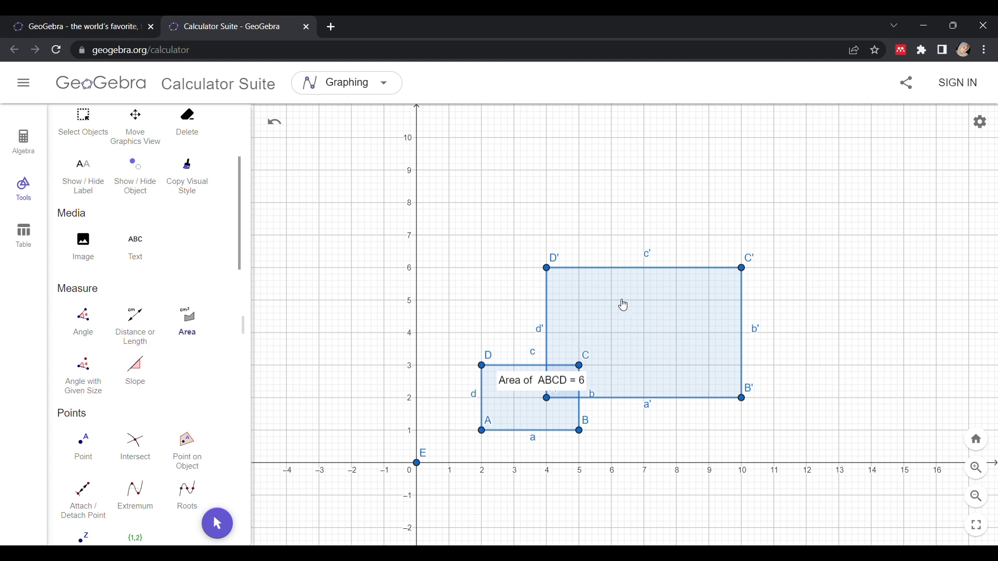
{"action": "left_click", "coordinate": [566, 290]}
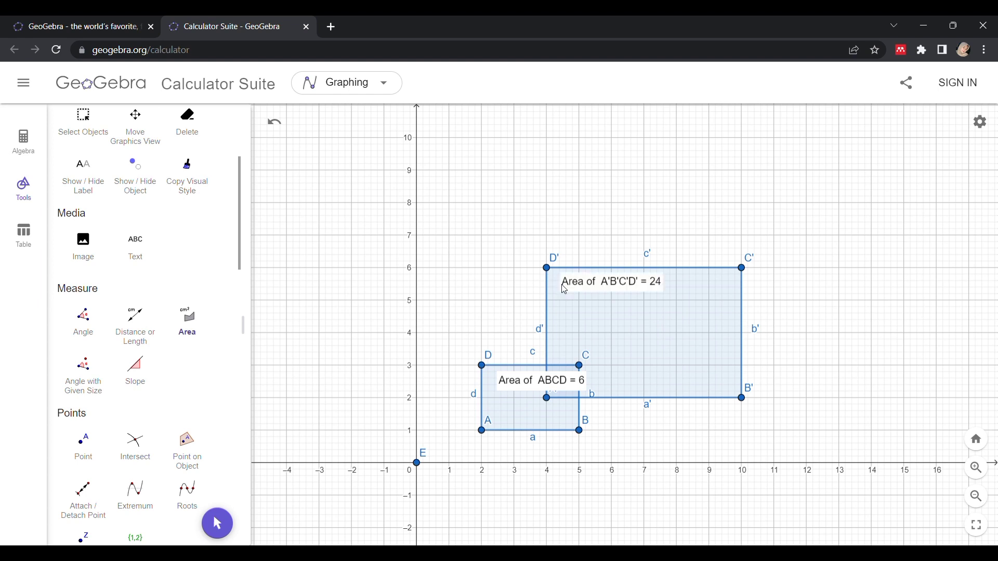